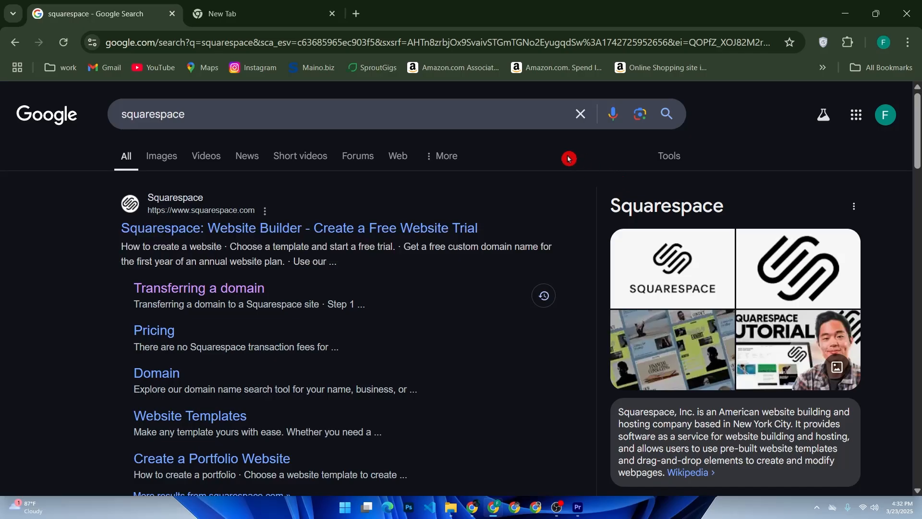
- Open the Squarespace website from the search results and start a new site, skipping the site topic question
click(191, 237)
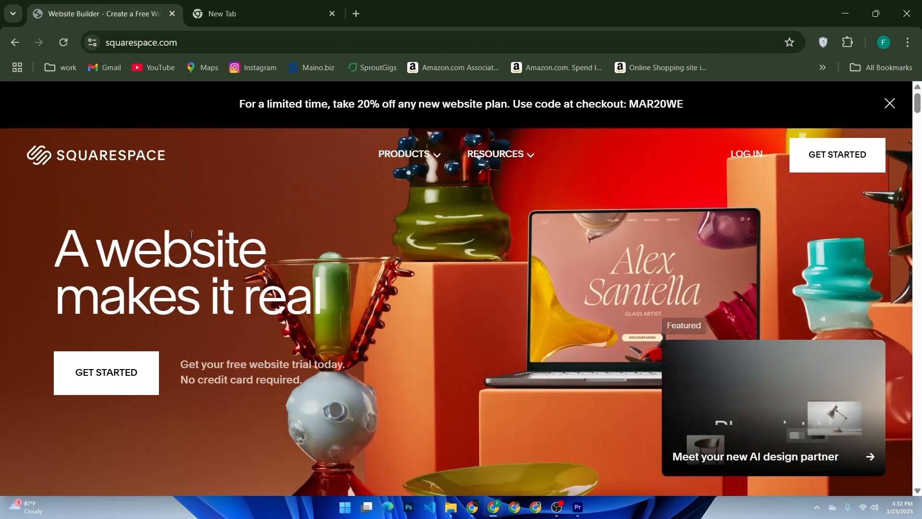
click(126, 384)
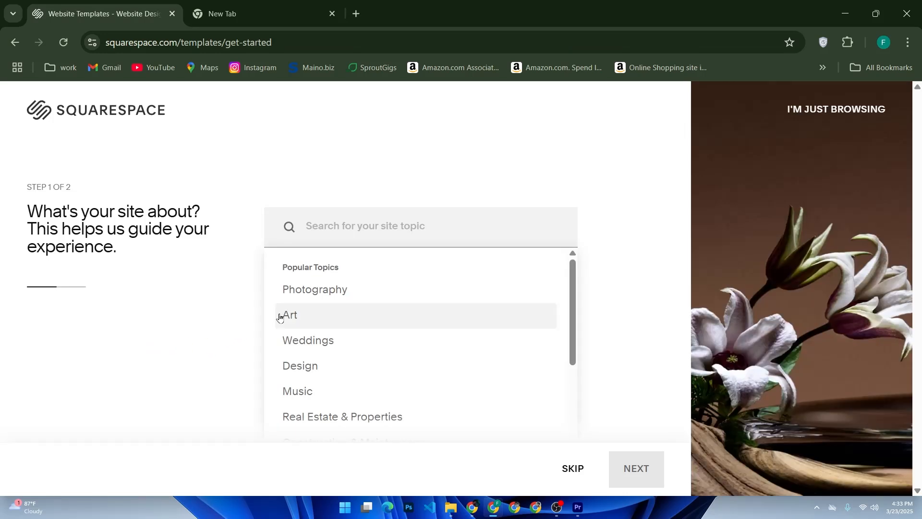
click(573, 470)
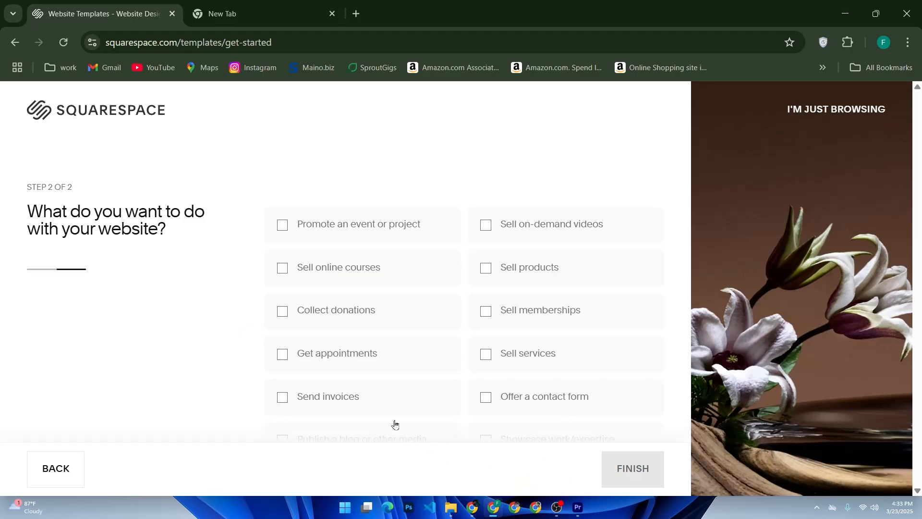
- Set the website goals to Promote an event or project and Sell on-demand videos, and finish the questionnaire
click(292, 226)
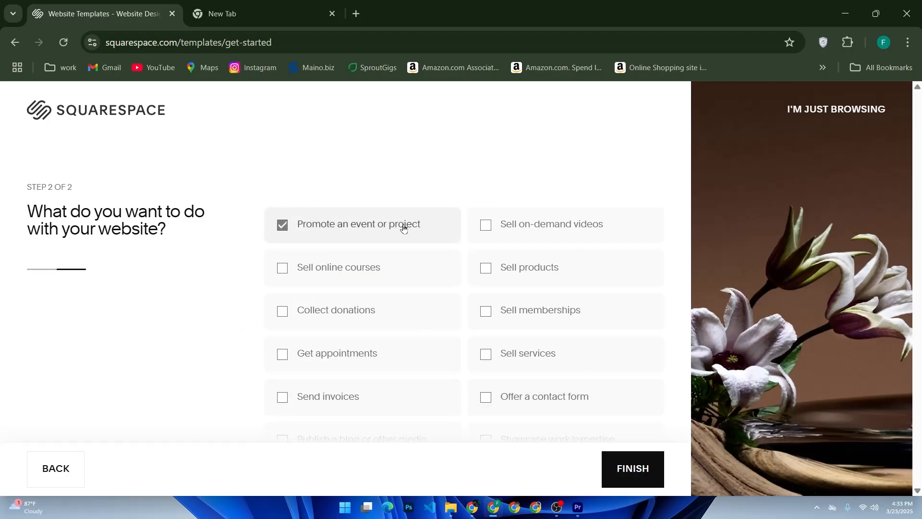
click(521, 235)
click(637, 454)
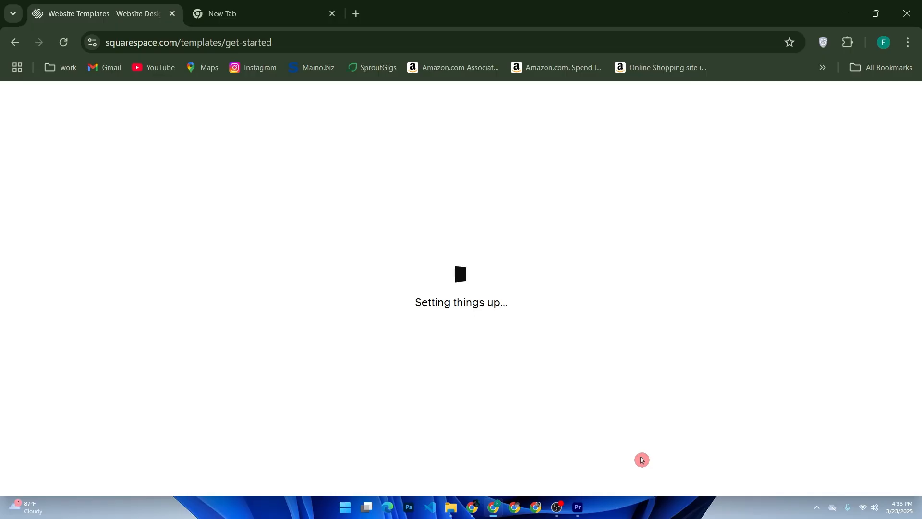
- Sign up to Squarespace with the listed Google account and approve sharing its profile details
click(516, 300)
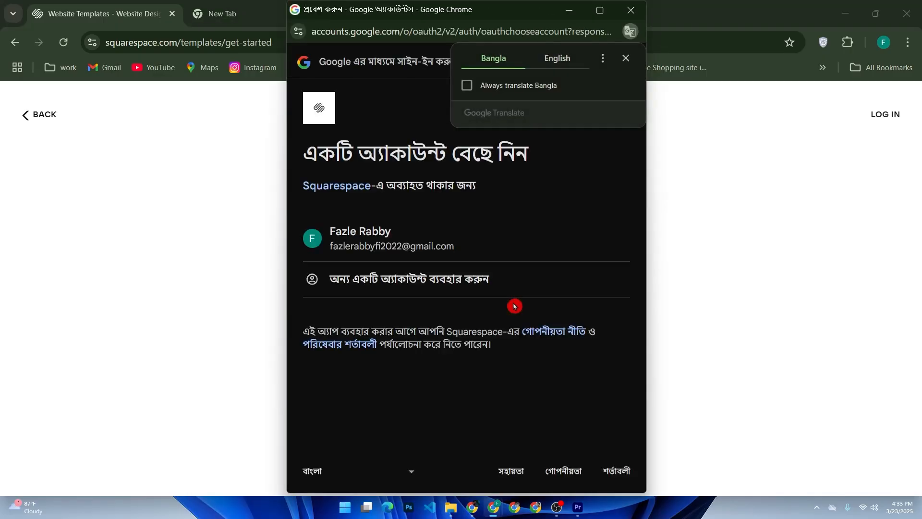
click(497, 250)
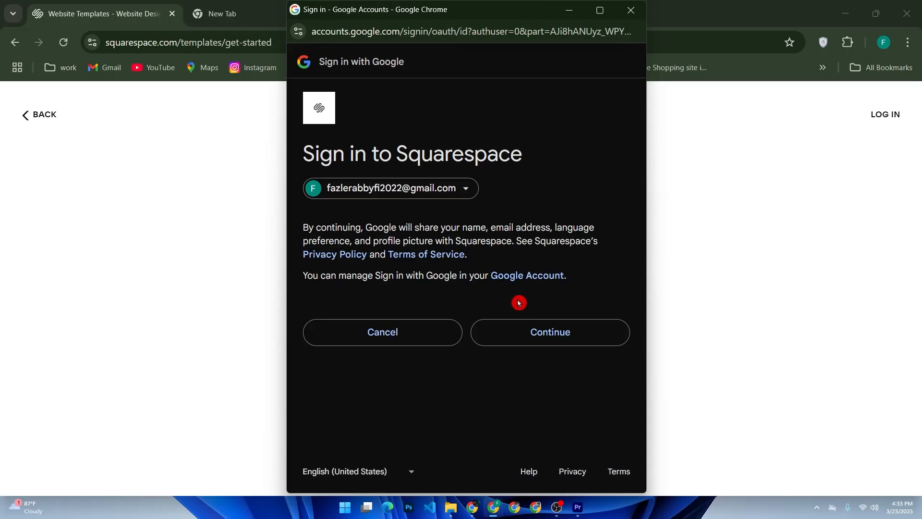
click(526, 337)
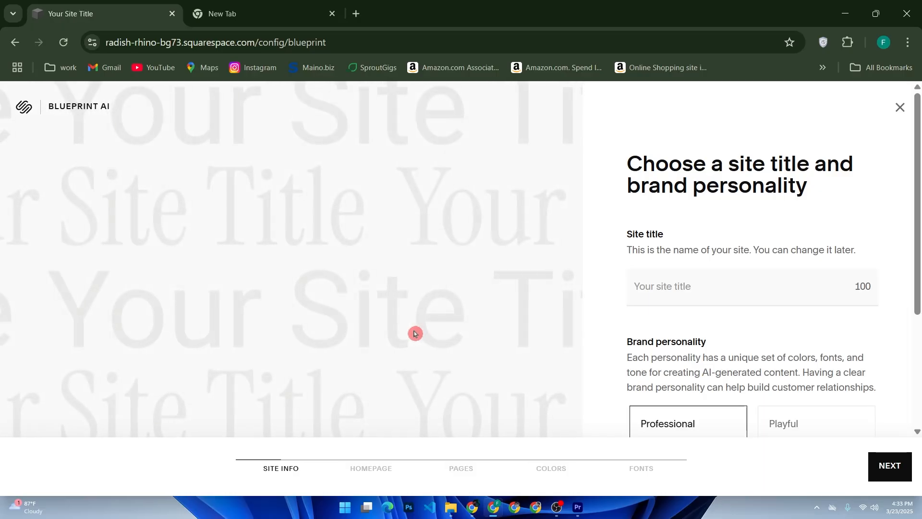
- Keep the Professional brand personality with no site title, and add only the Intro section to the homepage
scroll(682, 281, down, 3)
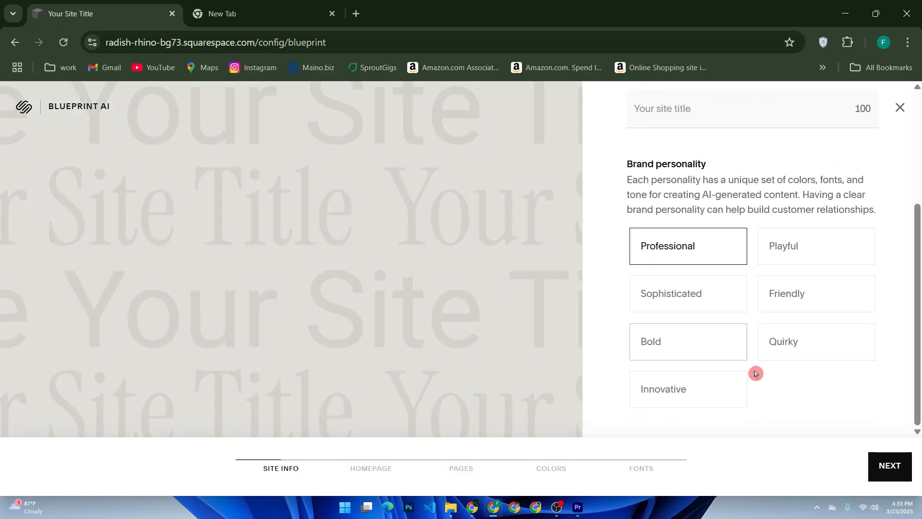
click(872, 469)
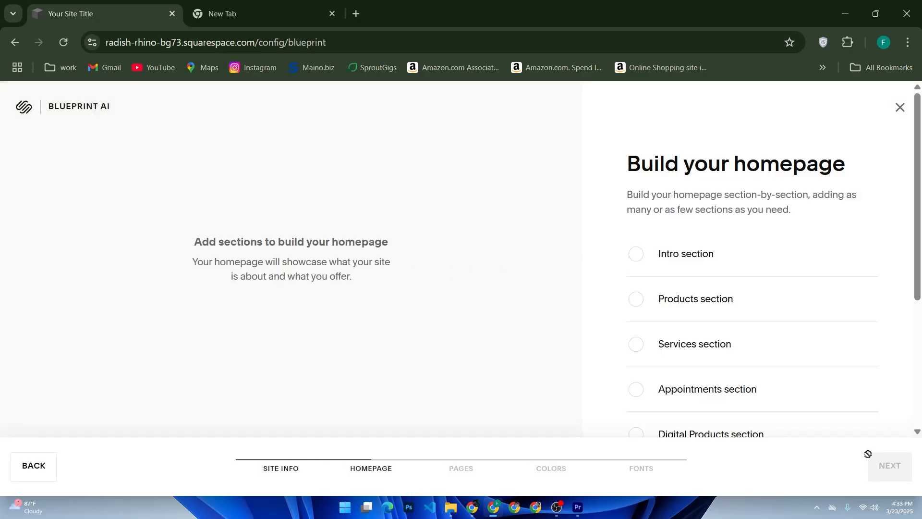
click(868, 457)
click(637, 252)
click(885, 469)
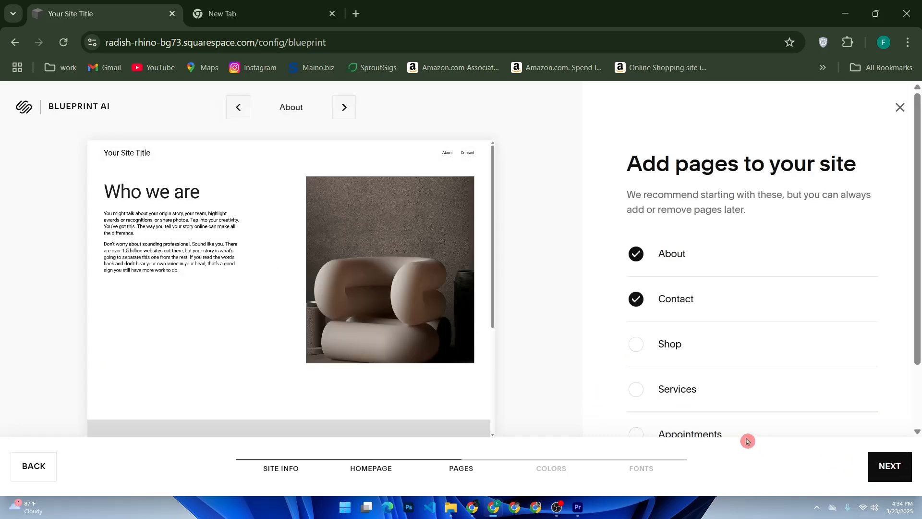
- Accept the About and Contact pages and choose the green Professional color palette for the site
click(884, 469)
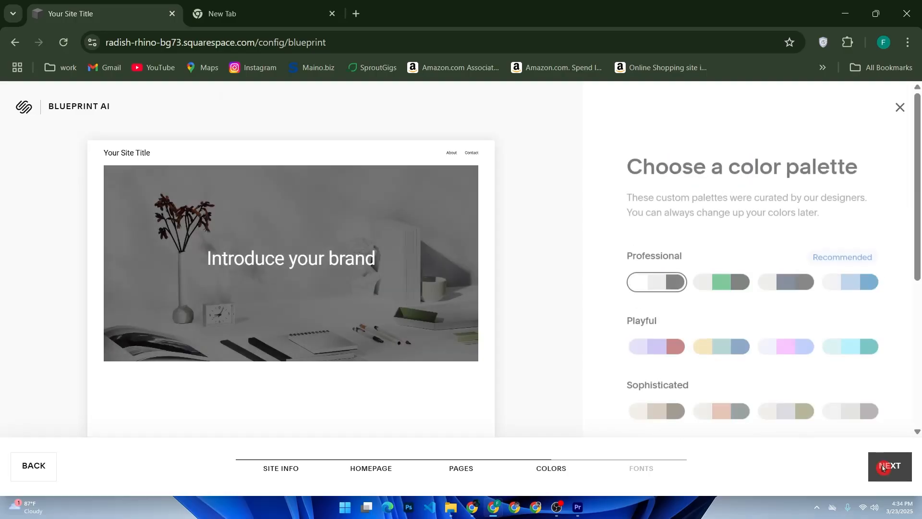
click(737, 281)
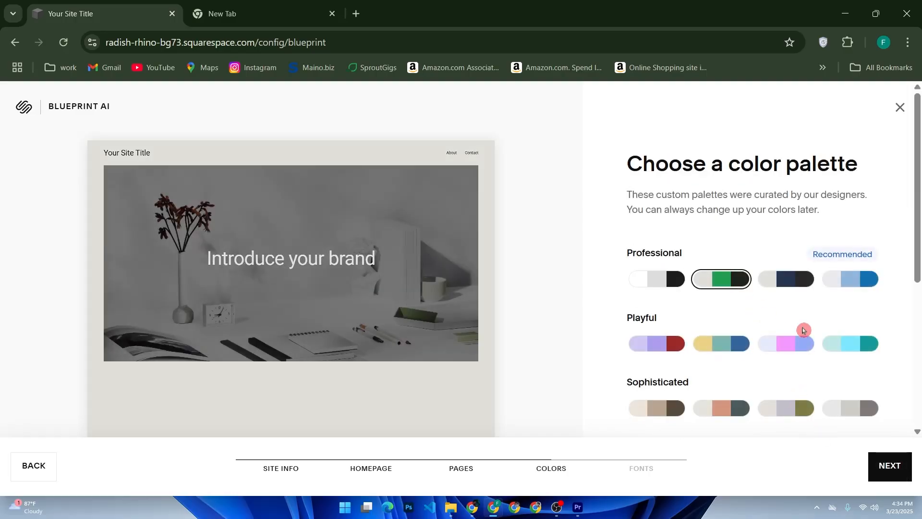
click(881, 466)
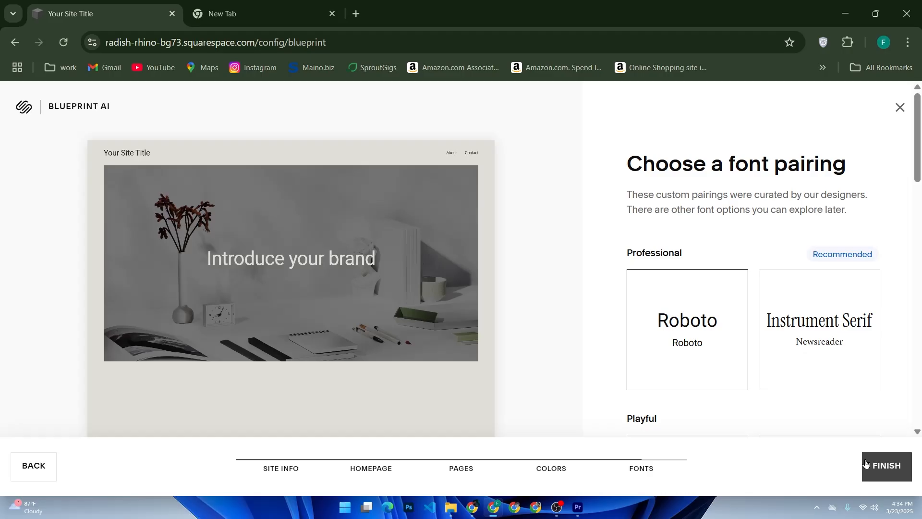
- Search Google for "go daddy" in a new browser tab, open the GoDaddy website and show its domain options
click(200, 12)
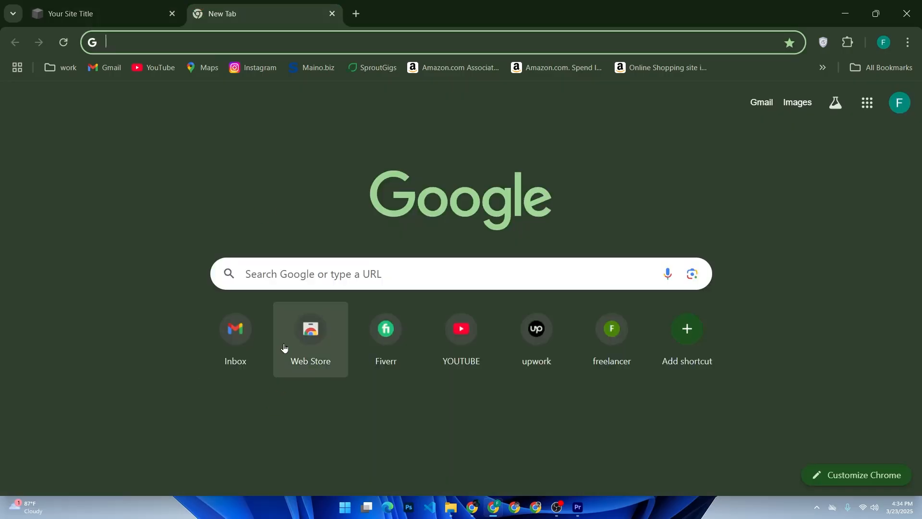
click(294, 317)
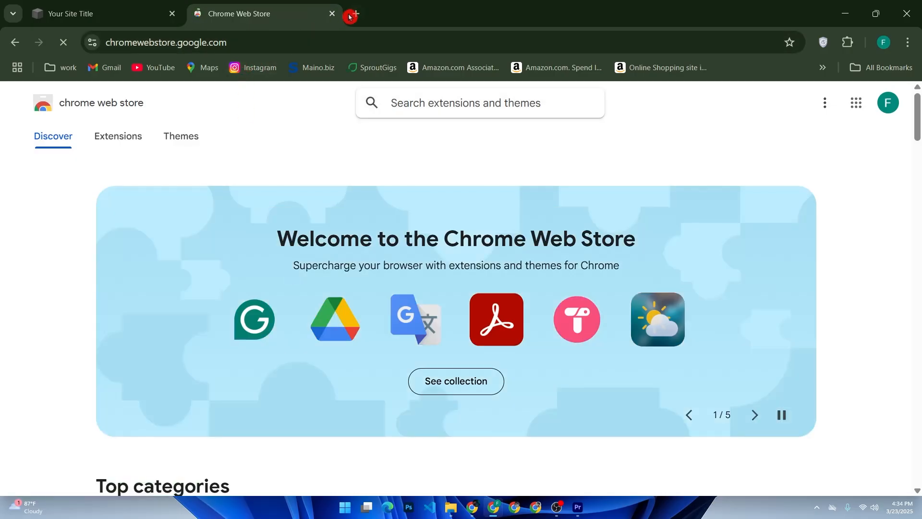
click(356, 13)
click(295, 276)
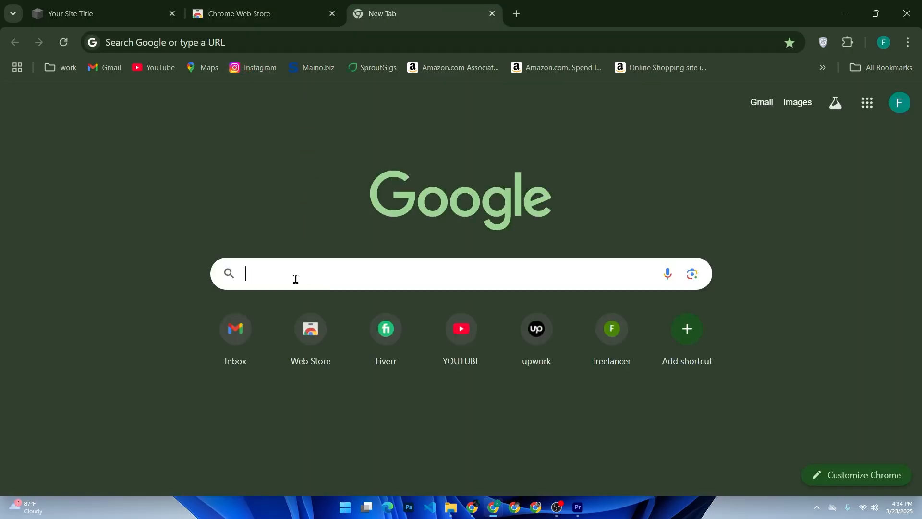
text(goo)
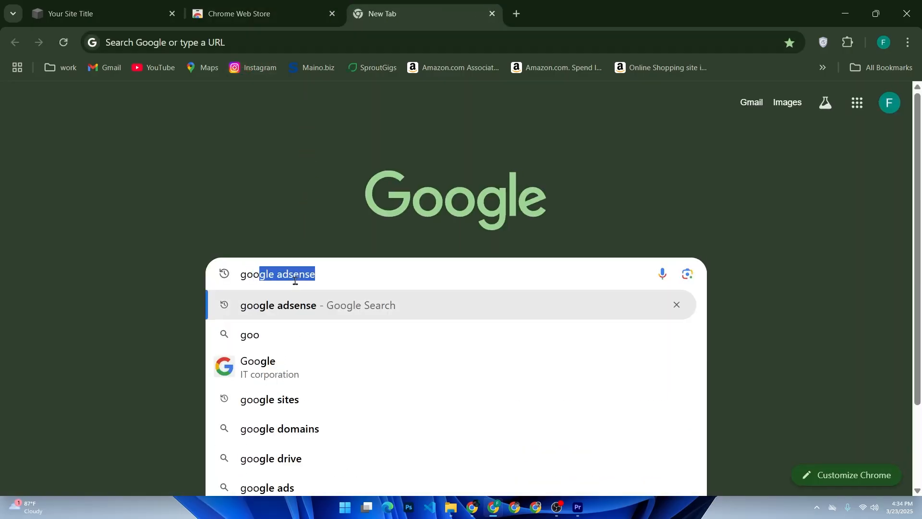
key(BackSpace)
key(BackSpace)
text(da)
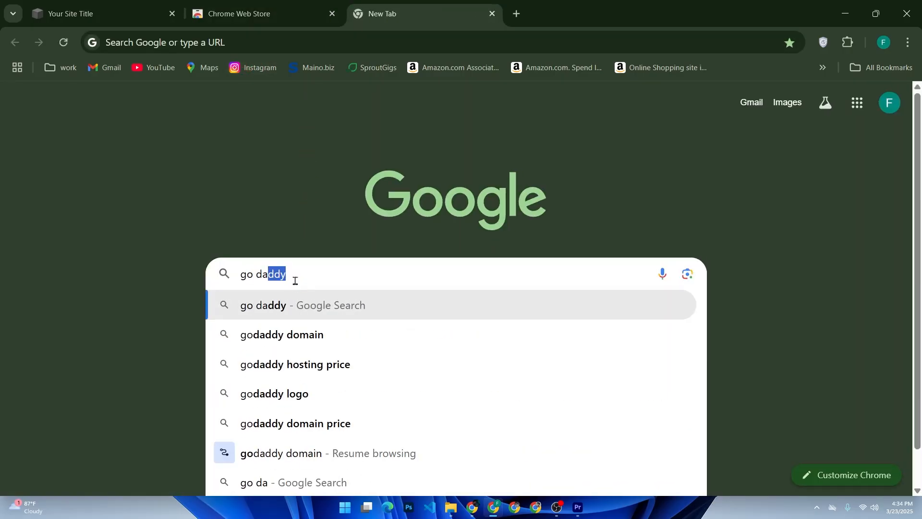
key(Return)
click(272, 257)
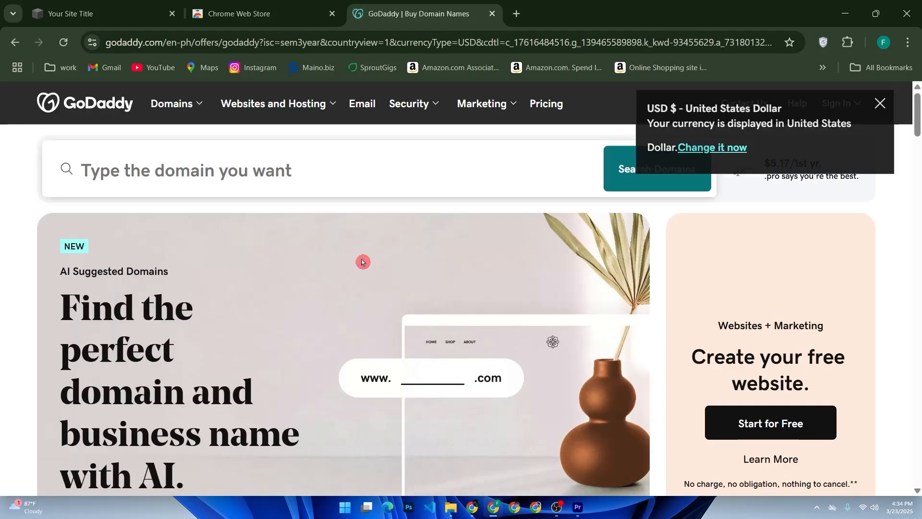
click(186, 104)
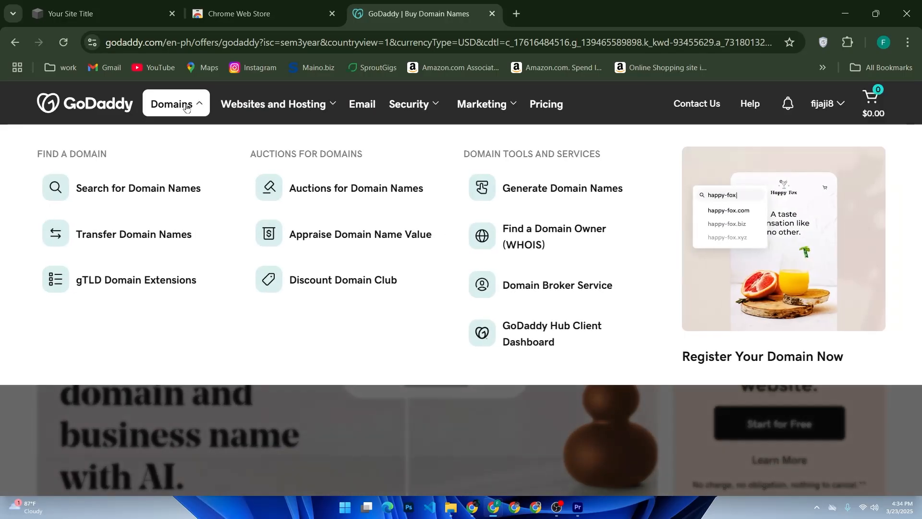
click(238, 133)
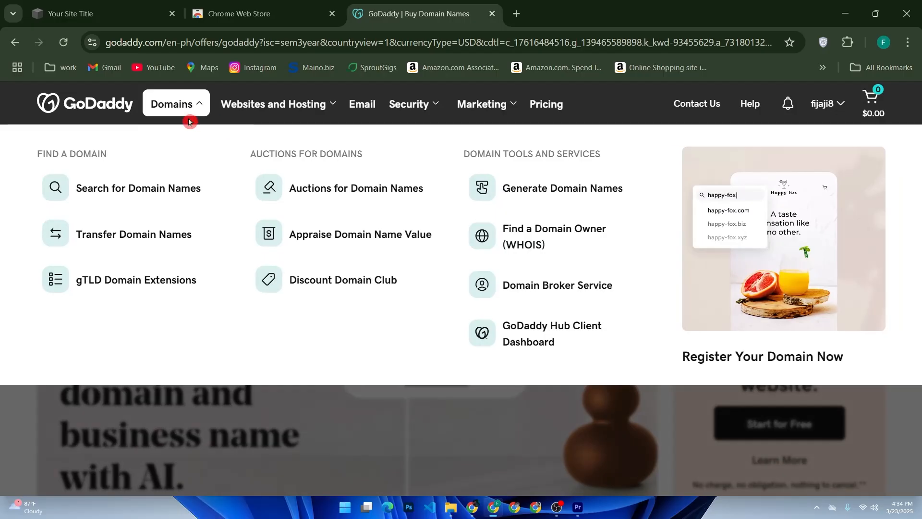
- Close the Chrome Web Store tab and finish the Squarespace site setup with the Roboto font pairing
click(129, 9)
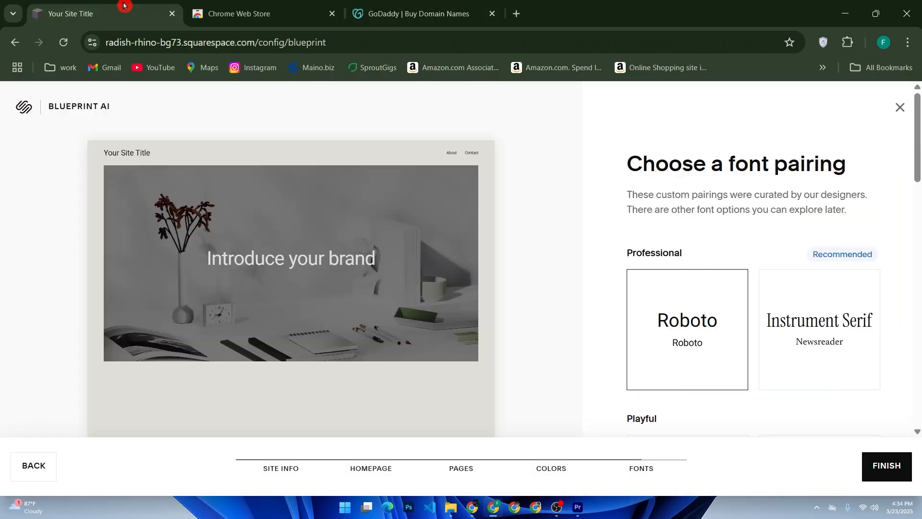
click(331, 13)
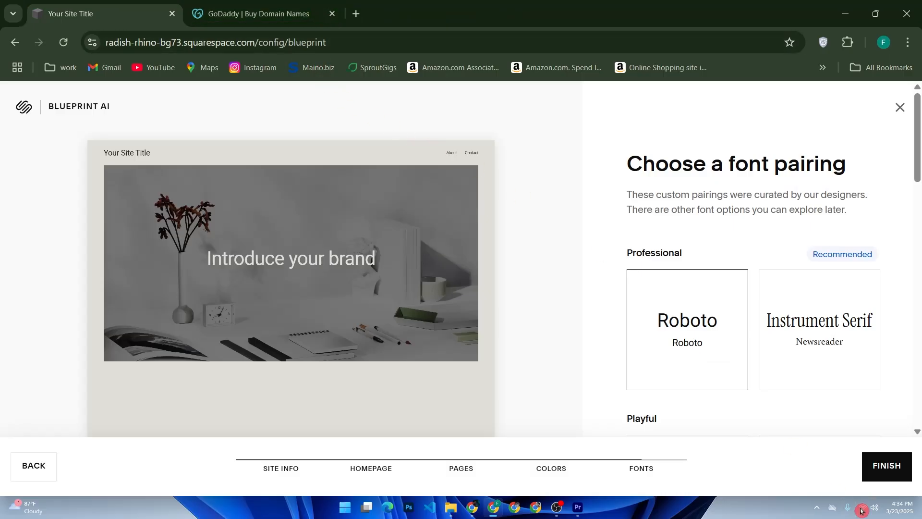
click(882, 479)
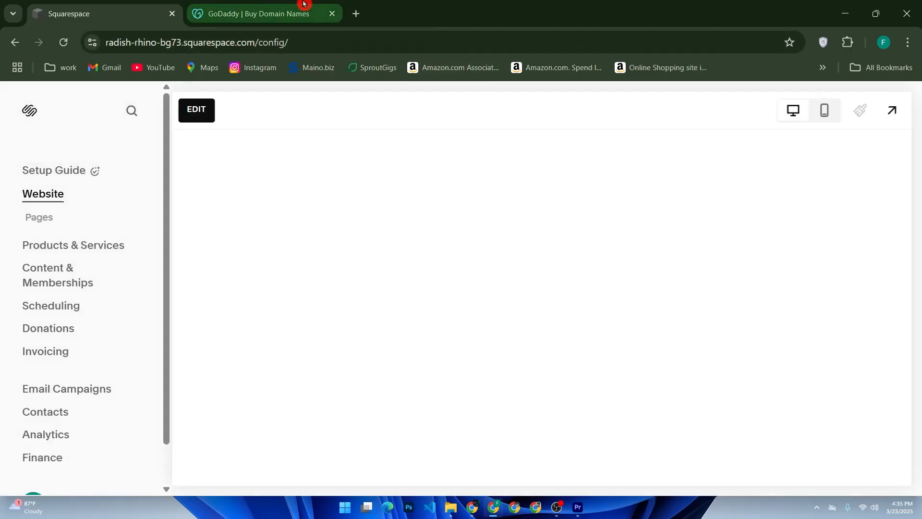
- Check the GoDaddy tab, return to Squarespace and look over the new site's homepage preview
click(303, 4)
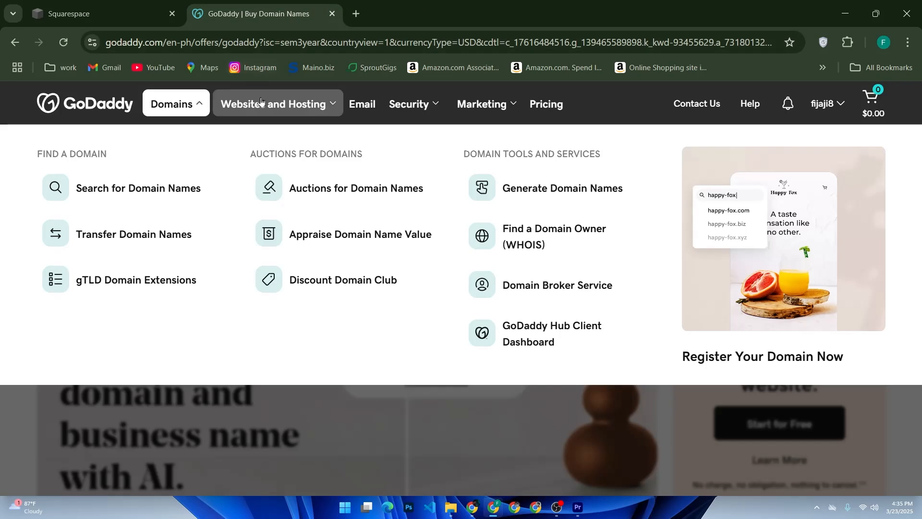
click(137, 10)
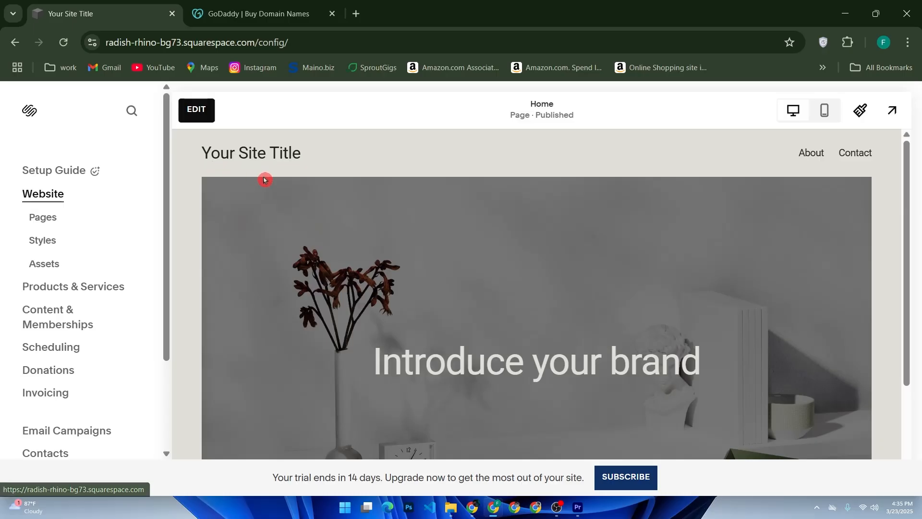
scroll(264, 179, down, 2)
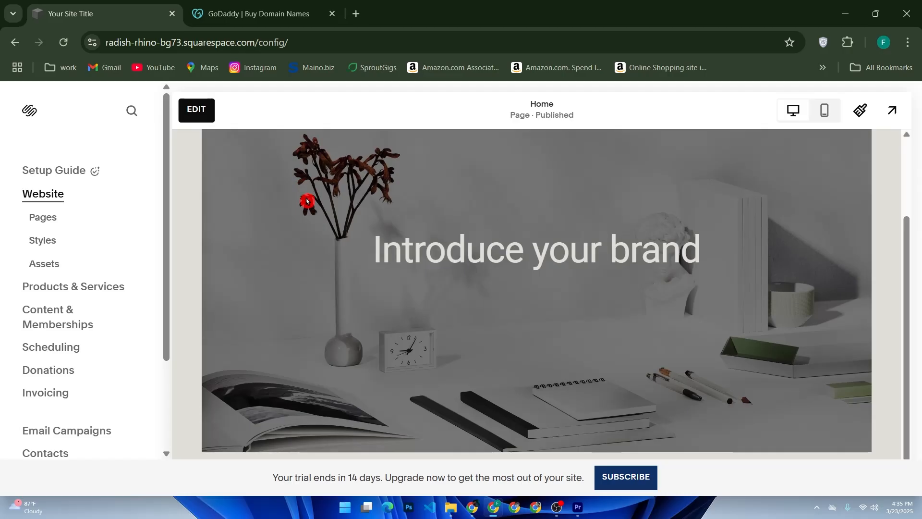
scroll(307, 201, down, 1)
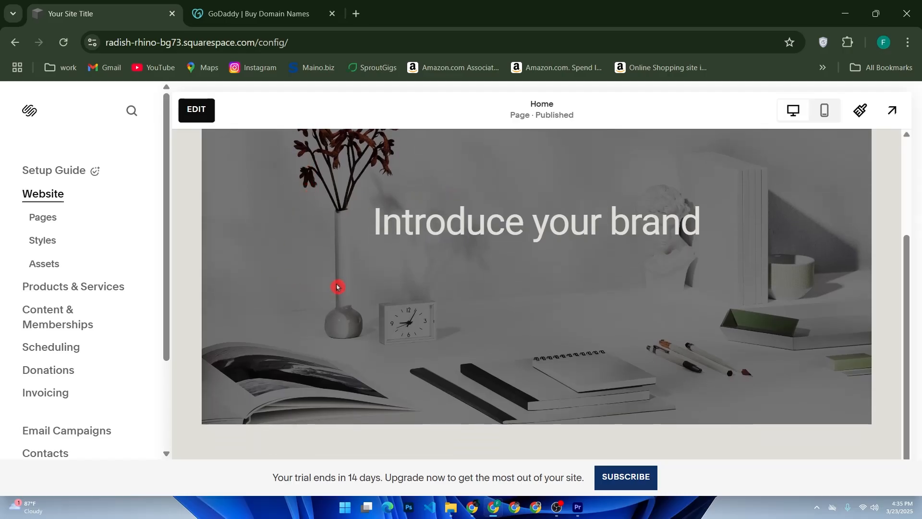
scroll(338, 287, up, 1)
- Switch to the GoDaddy tab and dismiss its expanded domain options
click(254, 14)
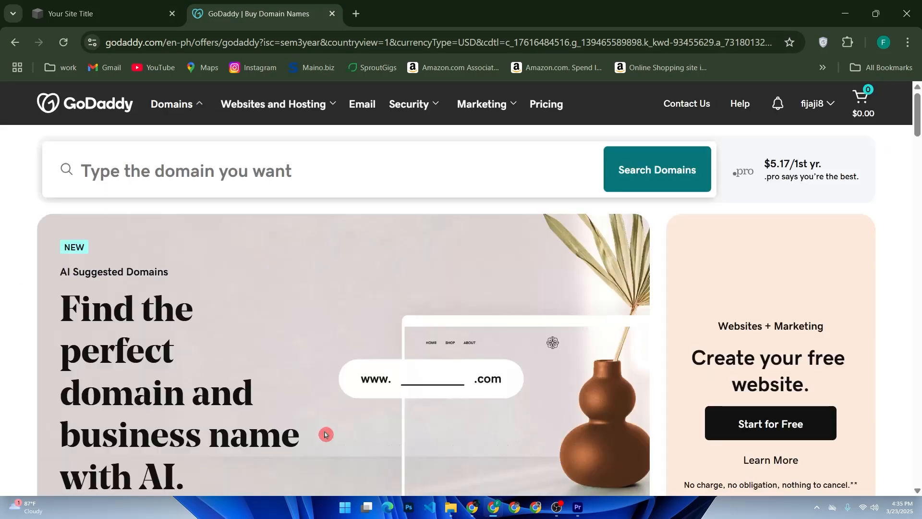
click(339, 392)
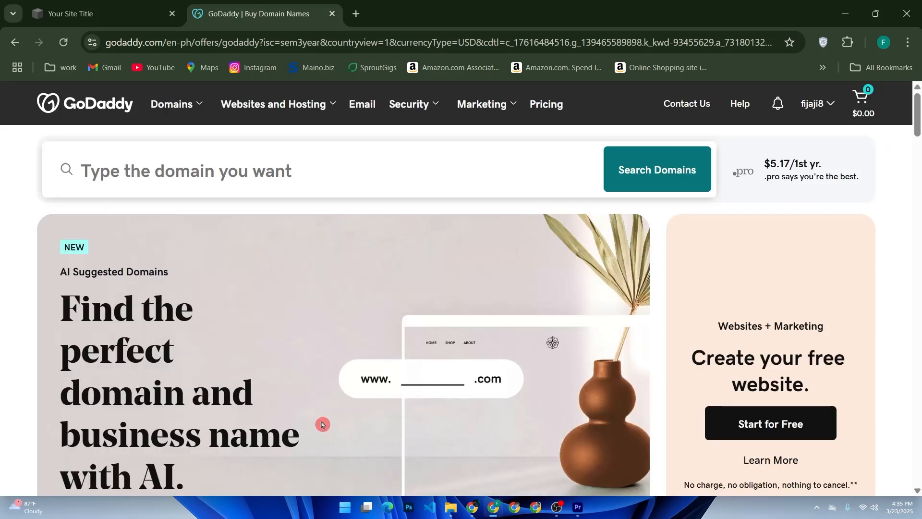